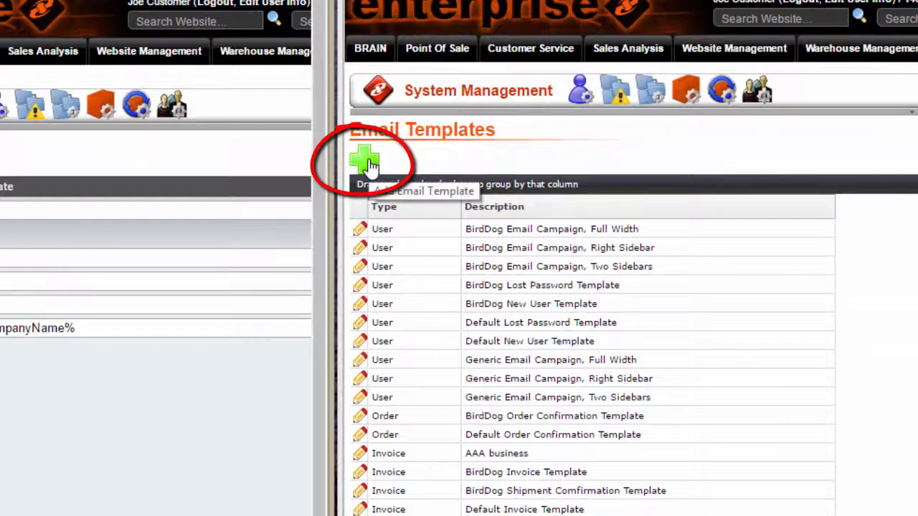
# Add a new email template with the description "Training Default Template" and the object type Invoice
pyautogui.click(369, 165)
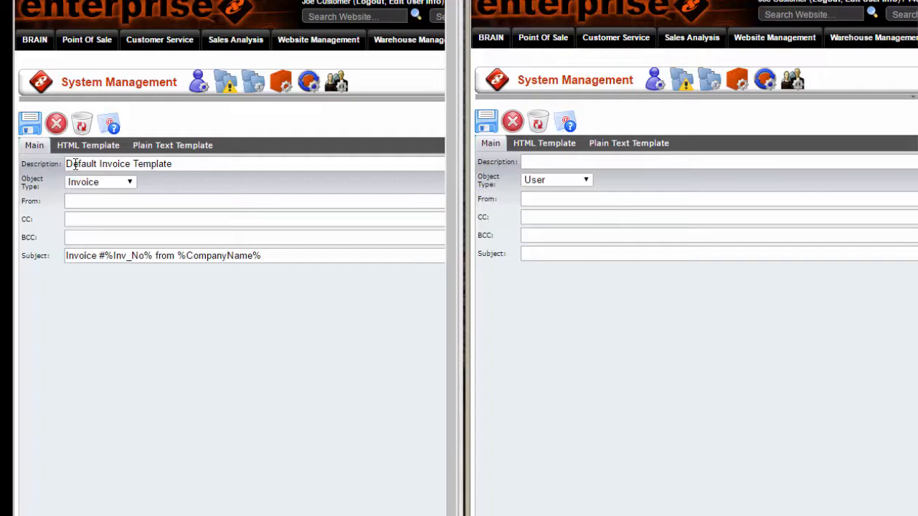
pyautogui.click(529, 160)
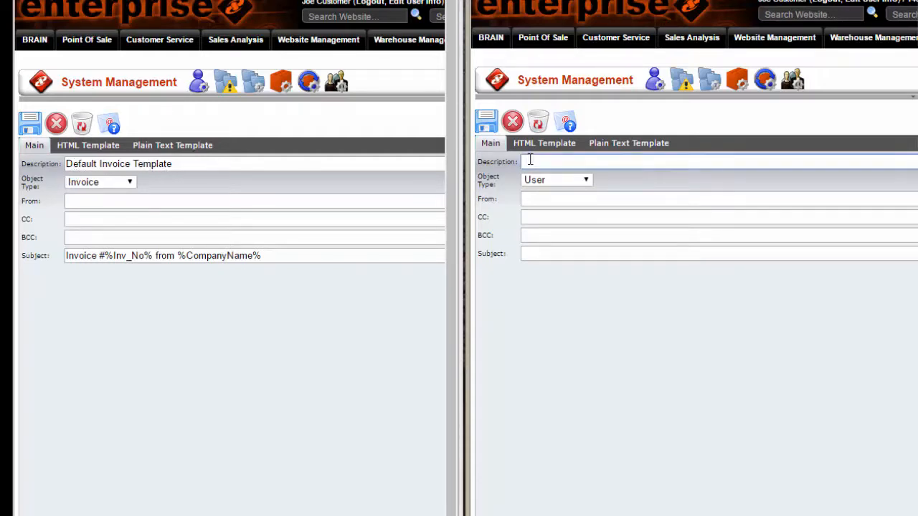
pyautogui.write('Training Default ')
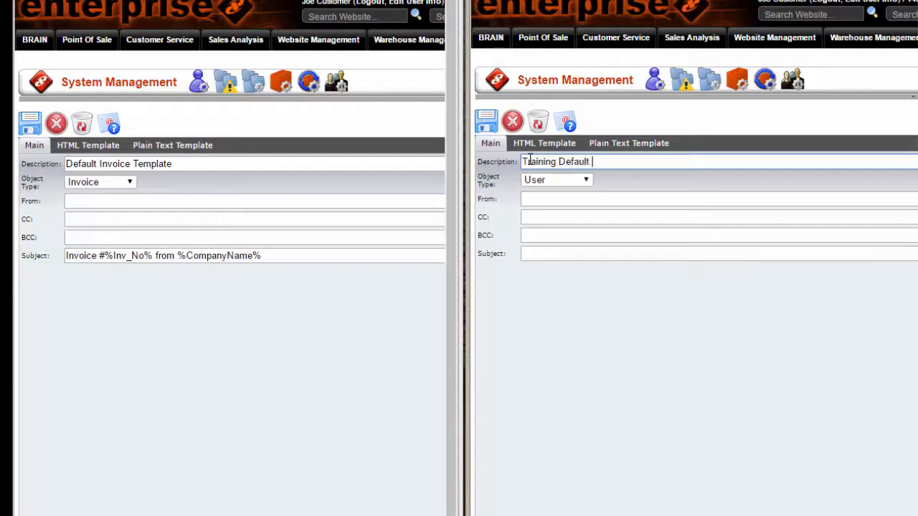
pyautogui.write('Template')
pyautogui.click(589, 183)
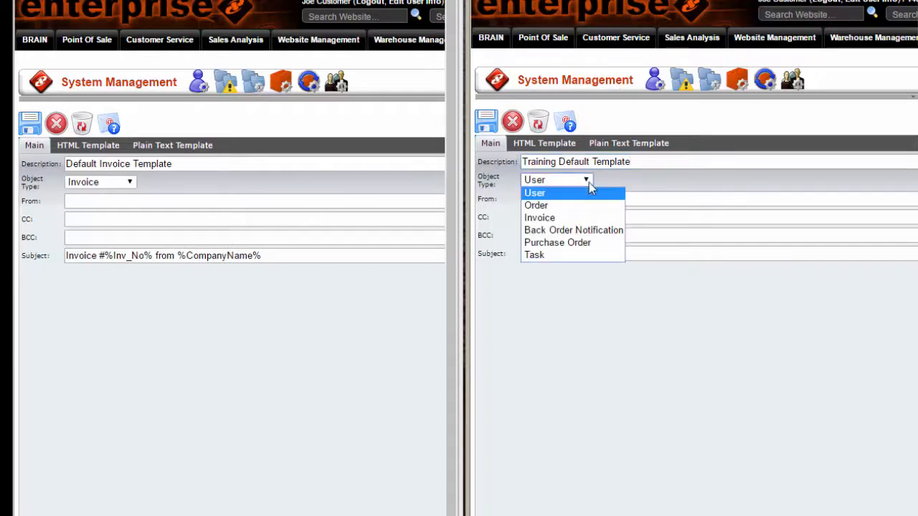
pyautogui.click(559, 217)
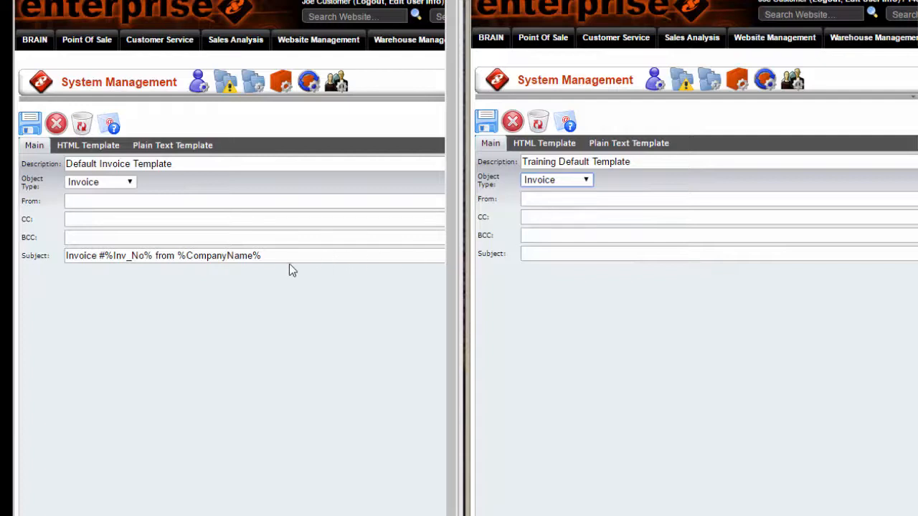
# Copy the subject "Invoice #%Inv_No% from %CompanyName%" from the Default Invoice Template into the new template's subject
pyautogui.moveTo(274, 257); pyautogui.dragTo(66, 261)
pyautogui.hotkey('ctrl', 'c')
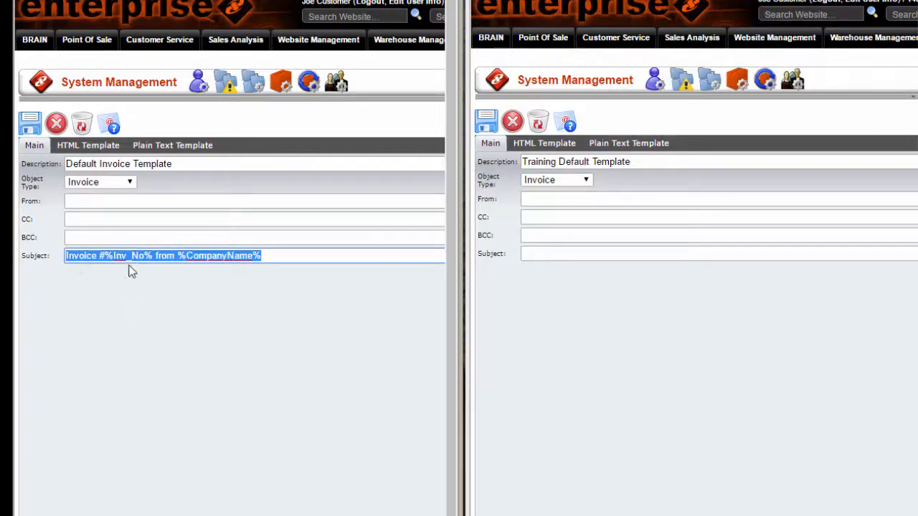
pyautogui.click(551, 256)
pyautogui.hotkey('ctrl', 'v')
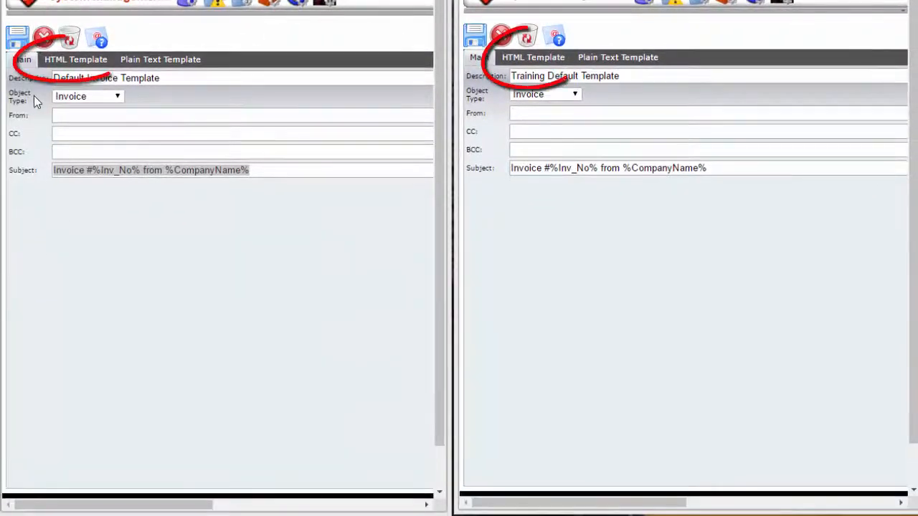
# Copy the entire HTML source of the Default Invoice Template into the new template's HTML source and apply it
pyautogui.click(57, 60)
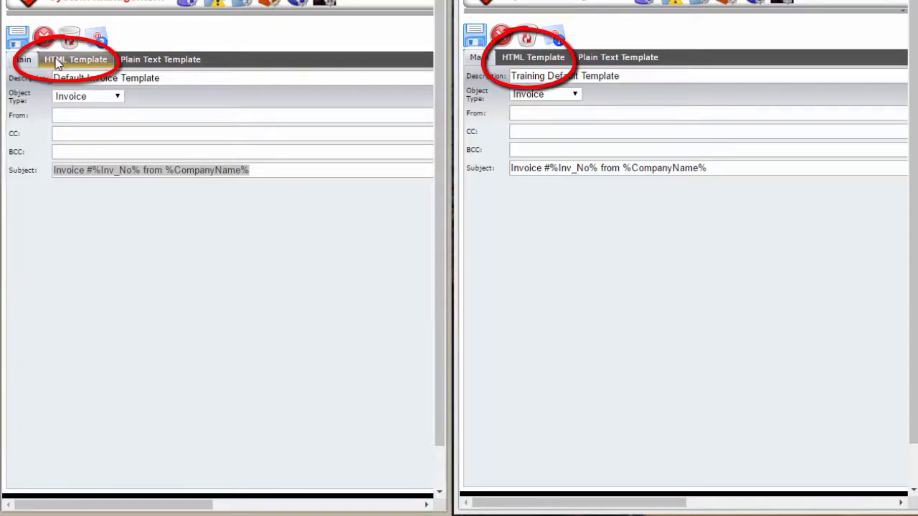
pyautogui.click(521, 58)
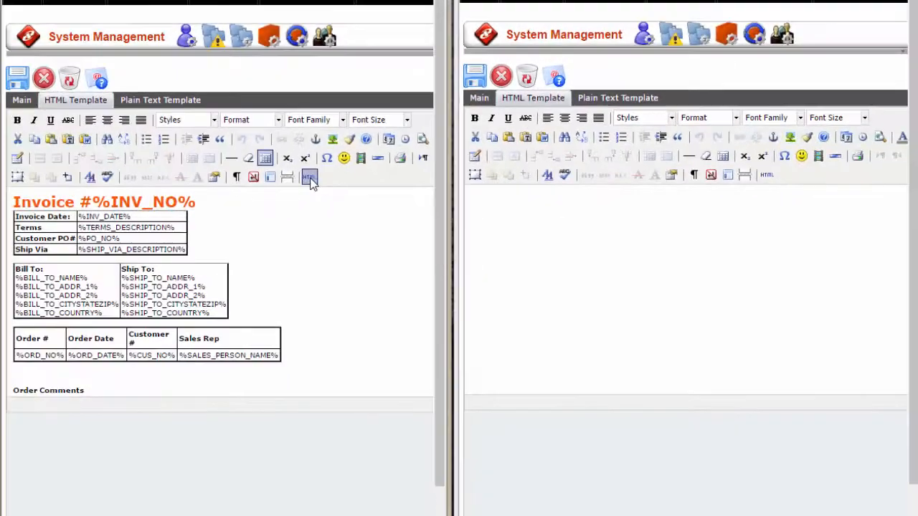
pyautogui.click(320, 297)
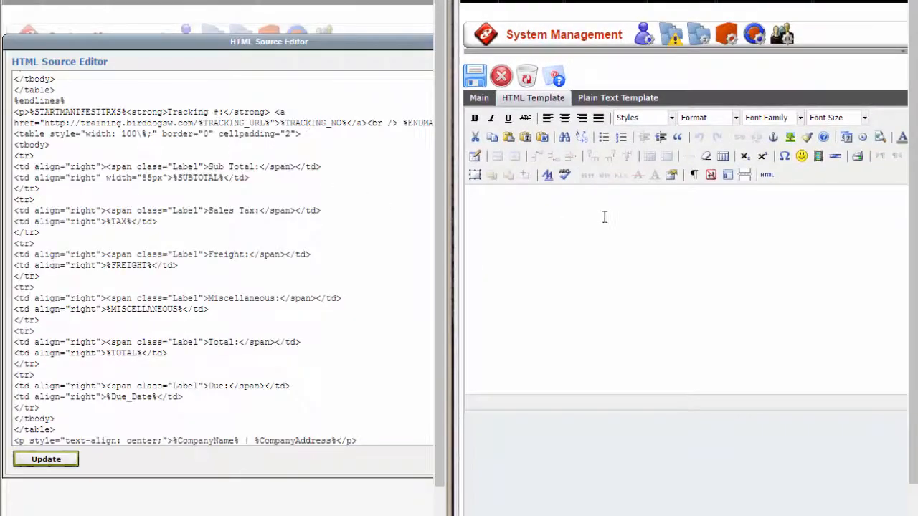
pyautogui.click(767, 176)
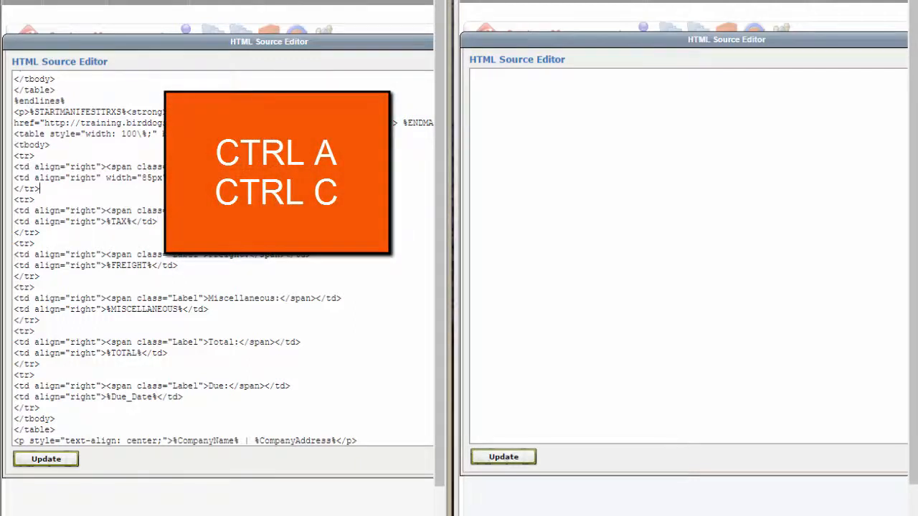
pyautogui.hotkey('ctrl', 'a')
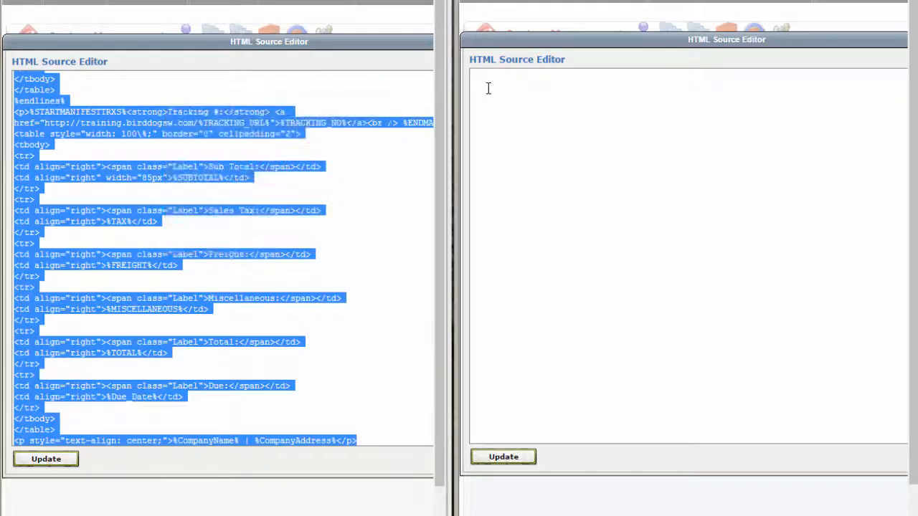
pyautogui.click(488, 87)
pyautogui.hotkey('ctrl', 'v')
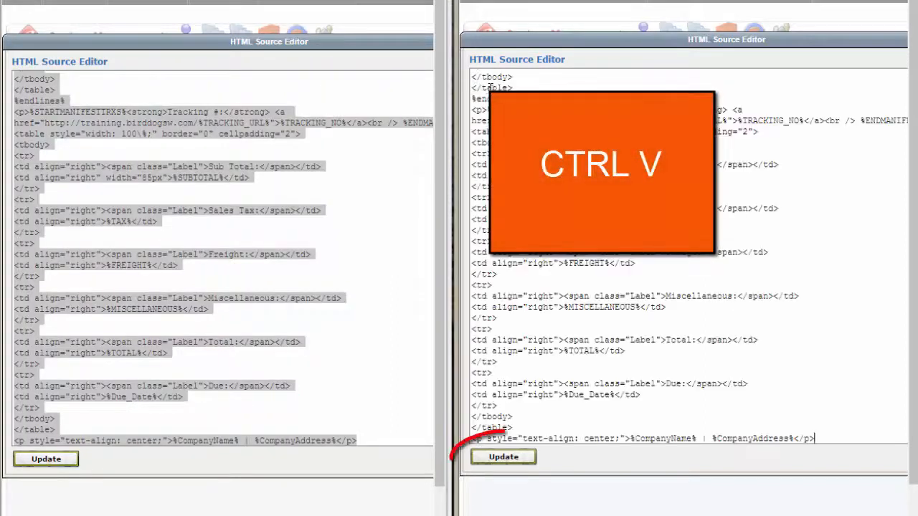
pyautogui.click(510, 458)
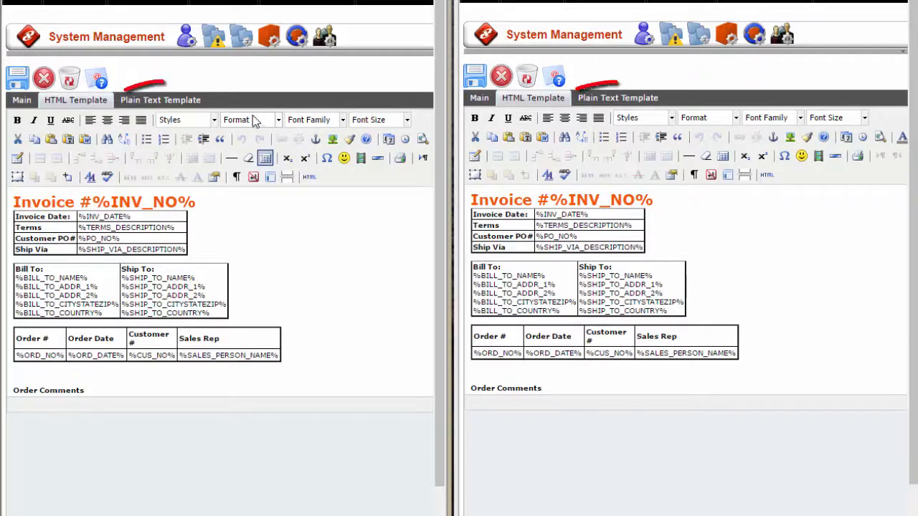
# Copy all plain text content of the Default Invoice Template into the new template's plain text version and save the template
pyautogui.click(176, 104)
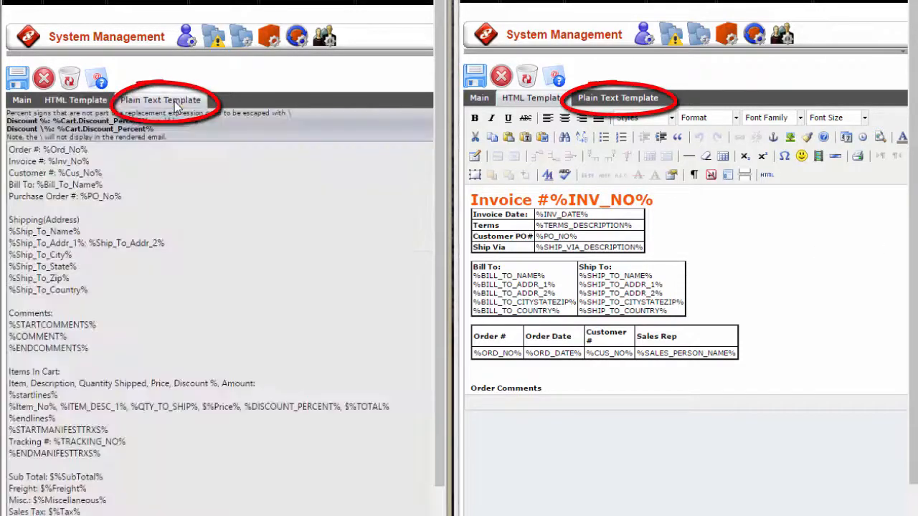
pyautogui.click(619, 100)
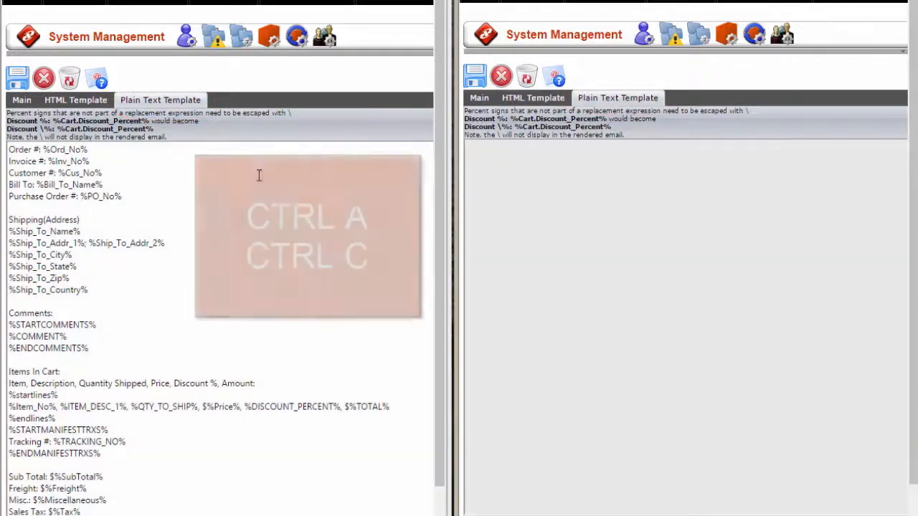
pyautogui.click(258, 176)
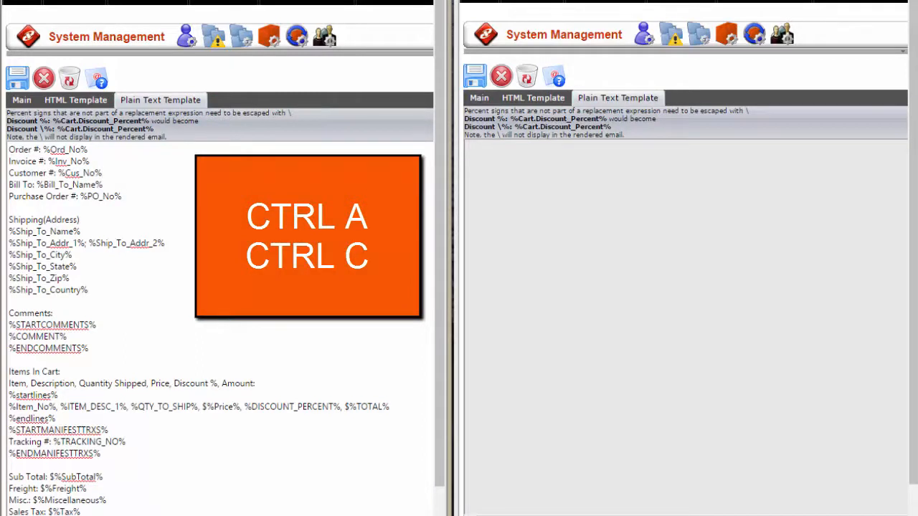
pyautogui.hotkey('ctrl', 'a')
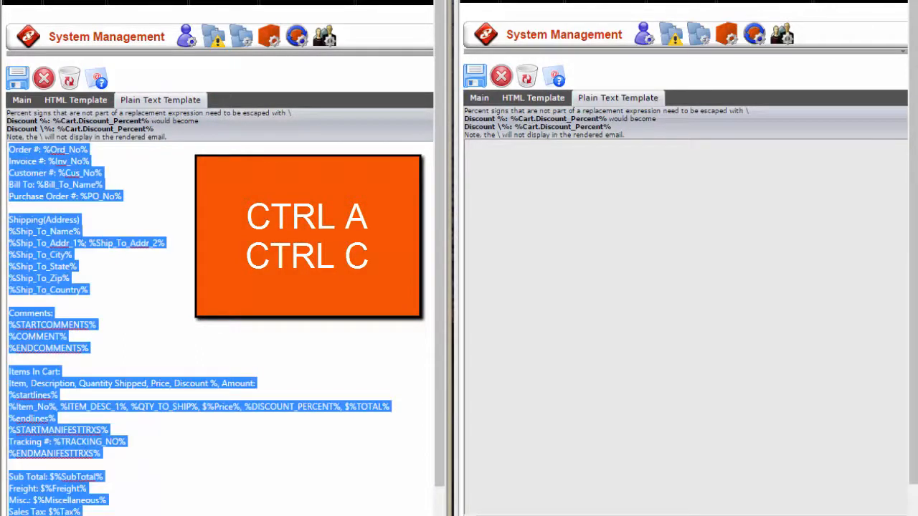
pyautogui.click(539, 152)
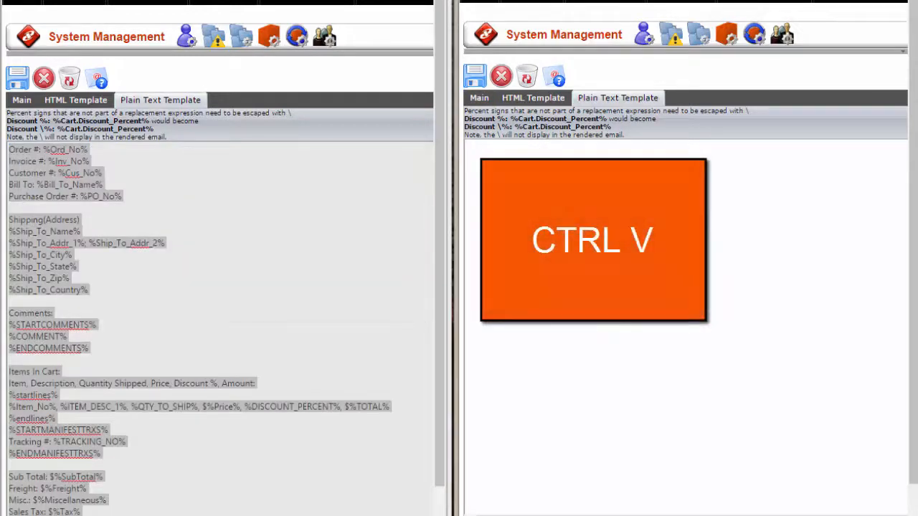
pyautogui.write('Order #: %Ord_No% Invoice #: %Inv_No% Customer #: %Cus_No% Bill To: %Bill_To_Name% Purchase Order #: %PO_No%  Shipping(Address) %Ship_To_Name% %Ship_To_Addr_1%: %Ship_To_Addr_2% %Ship_To_City% %Ship_To_State% %Ship_To_Zip% %Ship_To_Country%  Comments: %STARTCOMMENTS% %COMMENT% %ENDCOMMENTS%  Items In Cart: Item, Description, Quantity Shipped, Price, Discount %, Amount: %startlines% %Item_No%, %ITEM_DESC_1%, %QTY_TO_SHIP%, $%Price%, %DISCOUNT_PERCENT%, $%TOTAL% %endlines% %STARTMANIFESTTRXS% Tracking #: %TRACKING_NO% %ENDMANIFESTTRXS%  Sub Total: $%SubTotal% Freight: $%Freight% Misc.: $%Miscellaneous% Sales Tax: $%Tax% Total: $%Total%  Thank you for your order - we appreciate your Business! Visit us on the web at %url%')
pyautogui.hscroll(5, 682, 308)
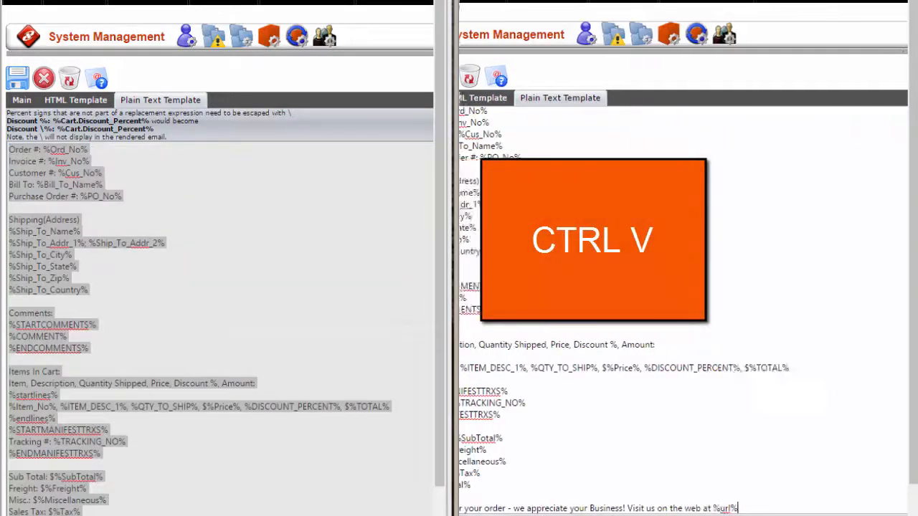
pyautogui.hscroll(-3, 683, 308)
pyautogui.hscroll(-3, 683, 308)
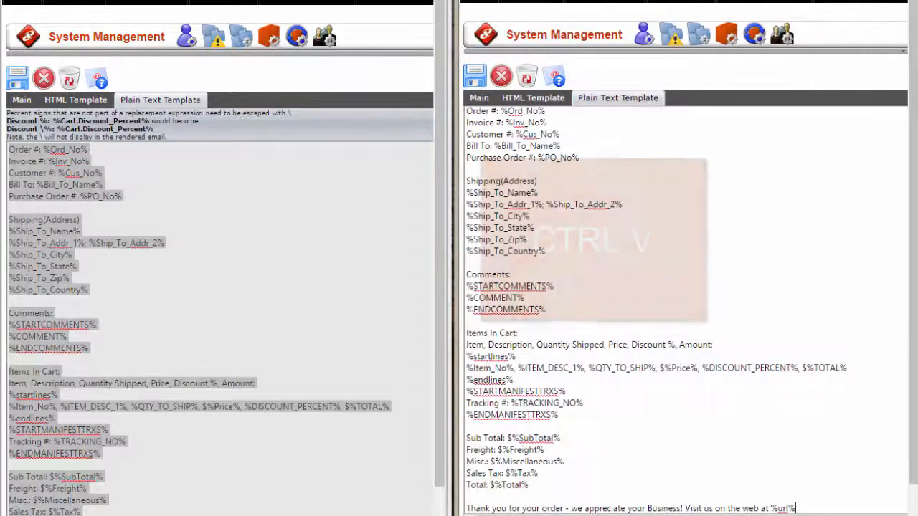
pyautogui.click(473, 77)
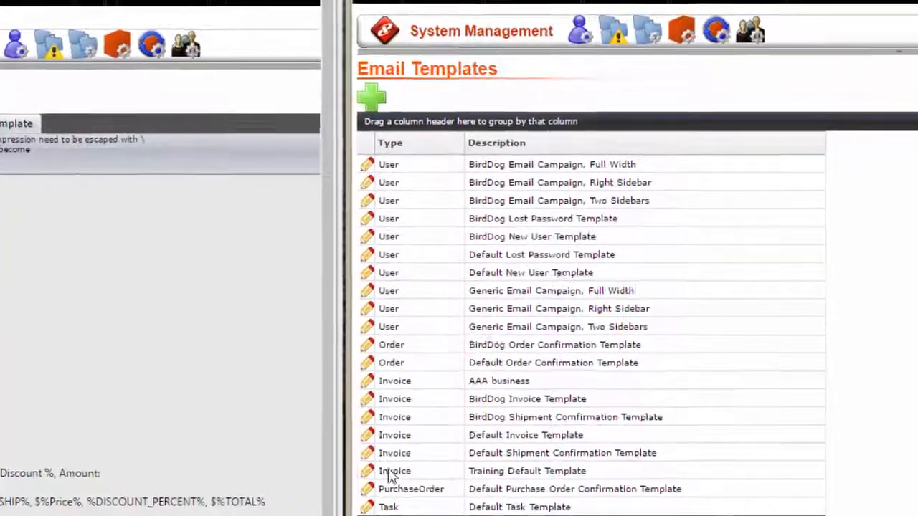
# Reopen the Training Default Template and insert emailbanner.jpg from Images/BirdDog/Email before the invoice heading in its HTML content
pyautogui.click(471, 381)
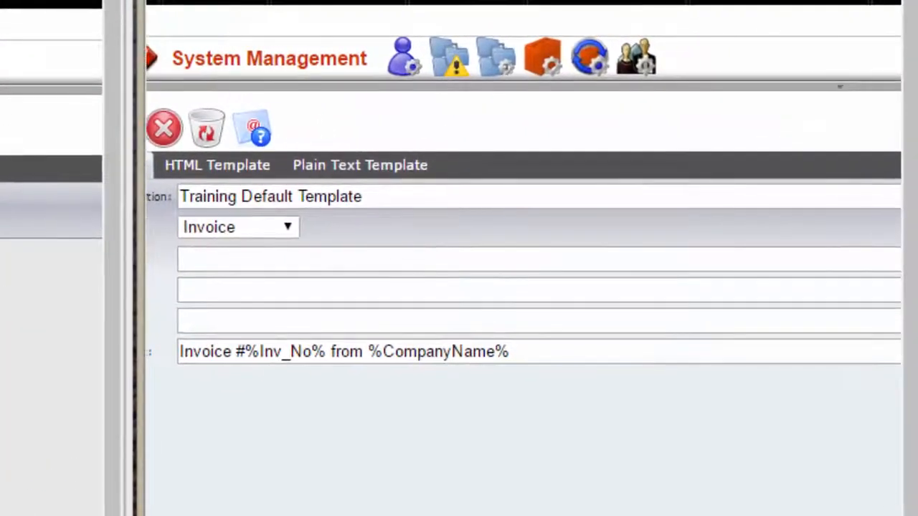
pyautogui.click(223, 170)
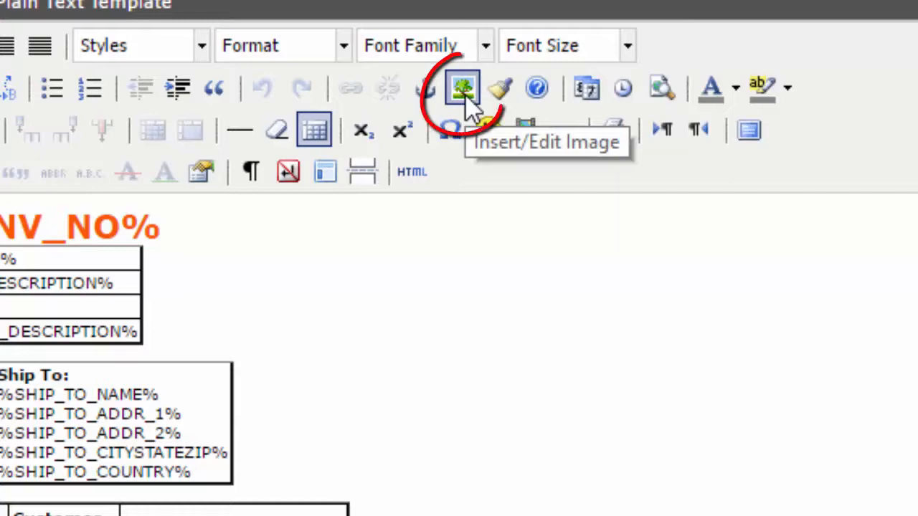
pyautogui.click(463, 89)
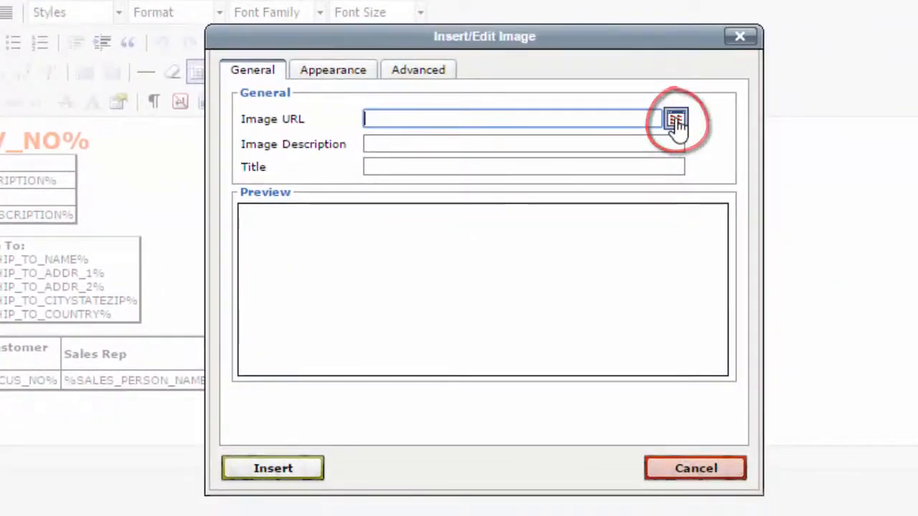
pyautogui.click(676, 119)
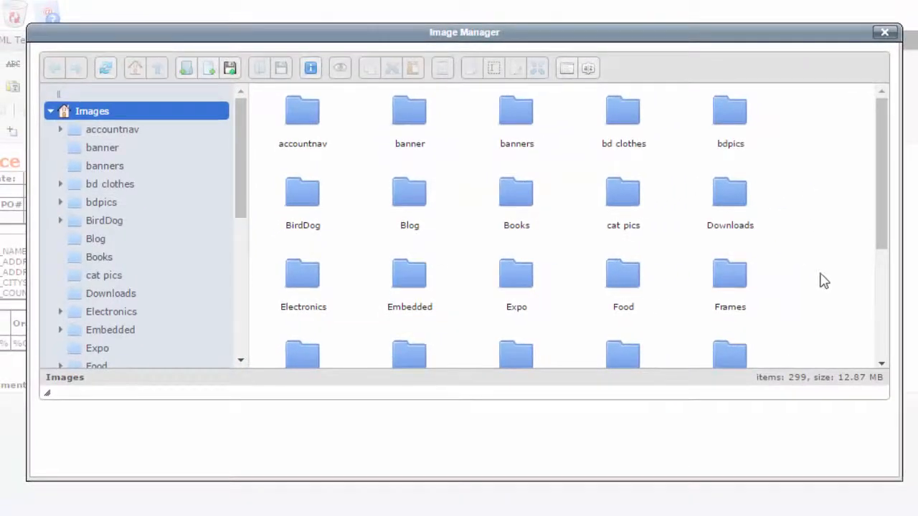
pyautogui.click(123, 223)
pyautogui.click(128, 217)
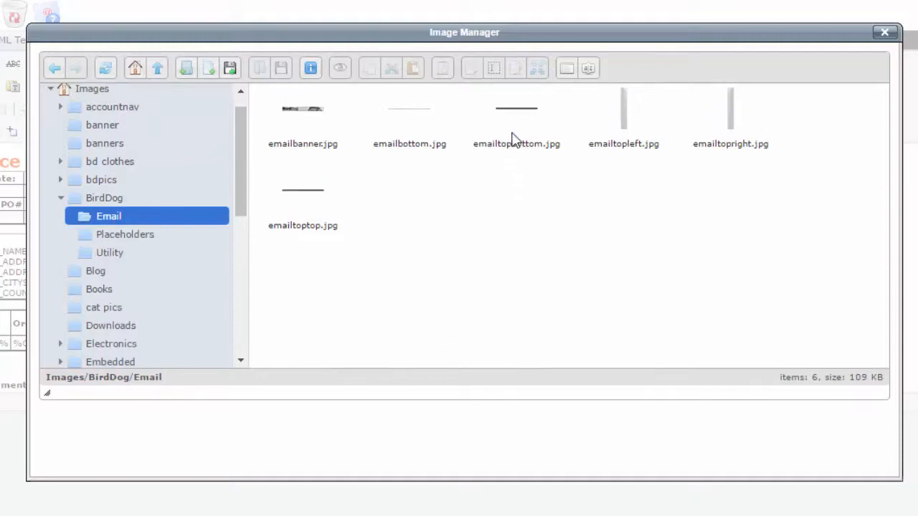
pyautogui.click(303, 116)
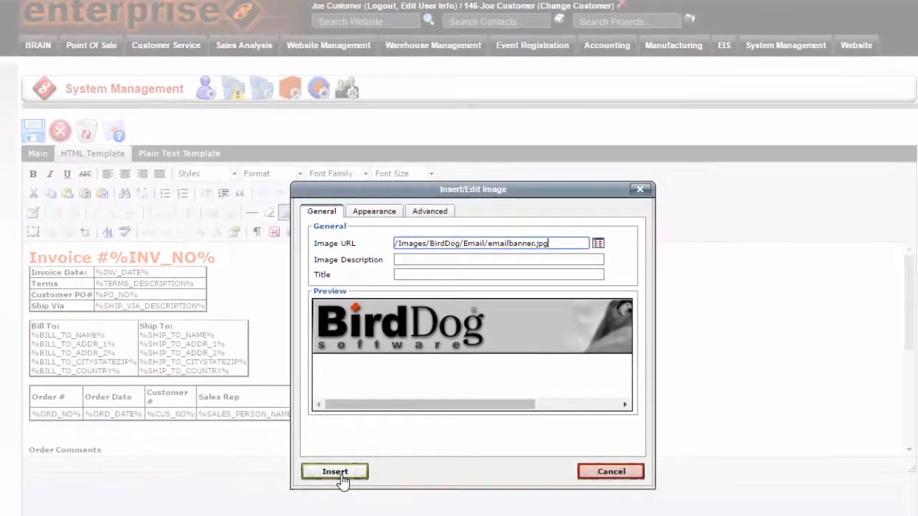
pyautogui.click(304, 410)
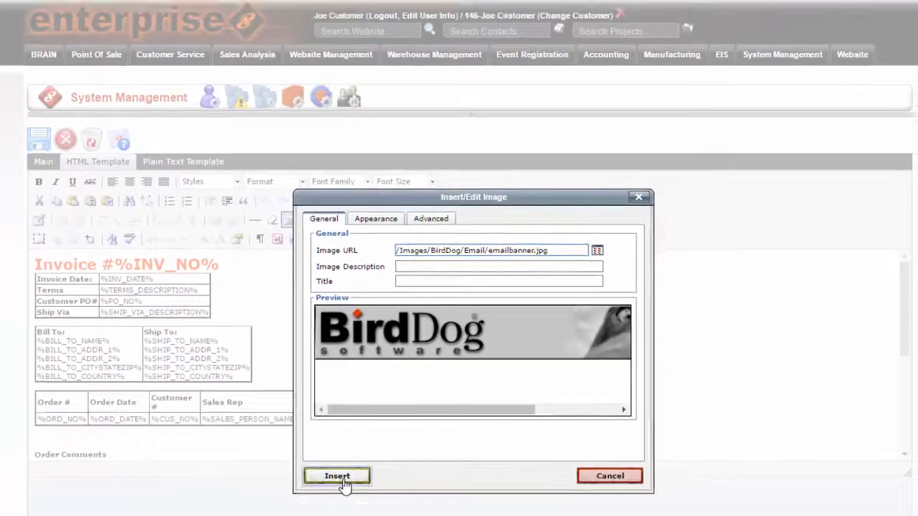
pyautogui.click(431, 361)
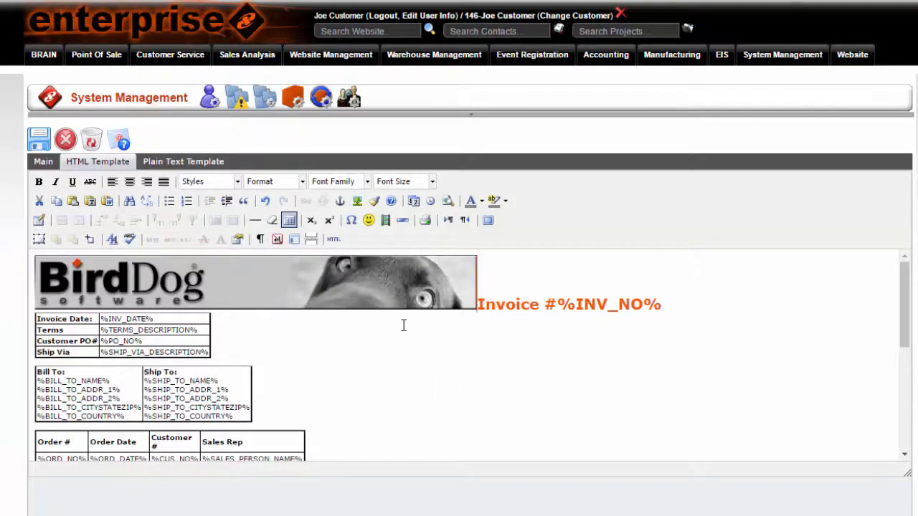
# Move the invoice heading below the banner image with two line breaks and save the template
pyautogui.press('Return')
pyautogui.press('Return')
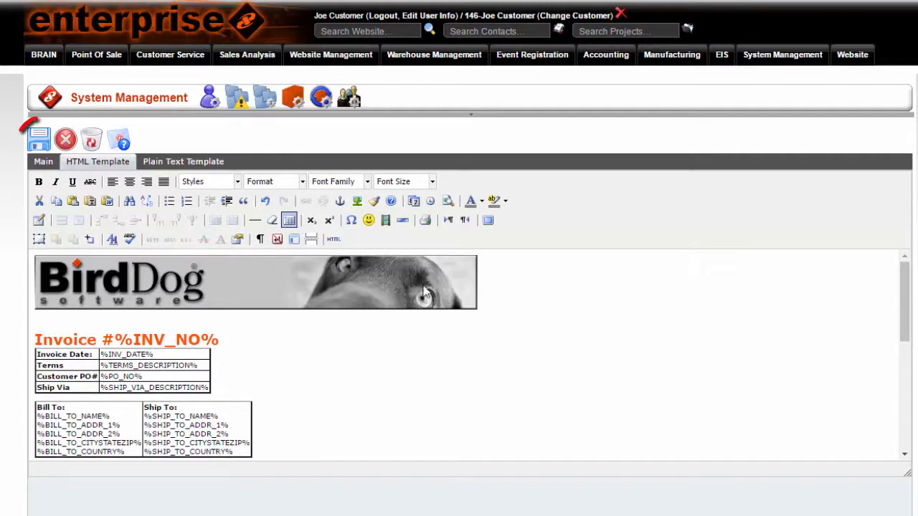
pyautogui.click(40, 147)
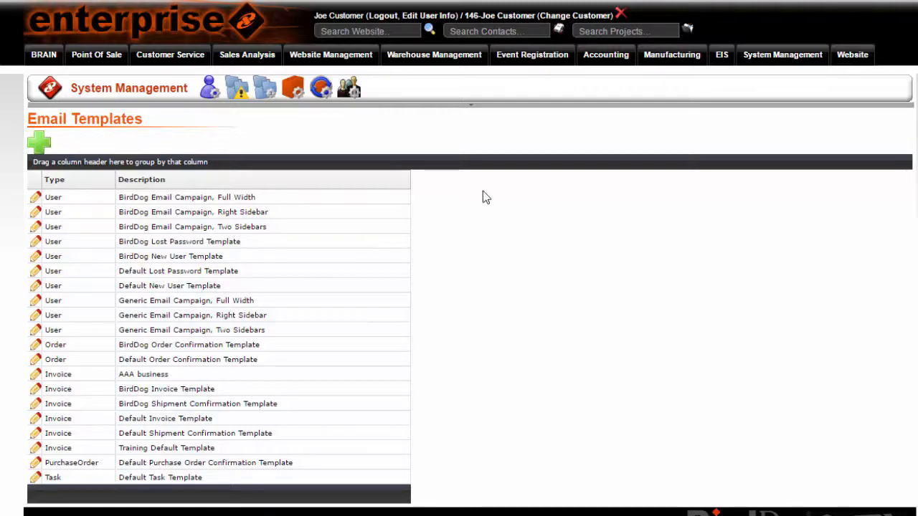
# Open the saved Training Default Template again to examine its HTML content
pyautogui.click(47, 419)
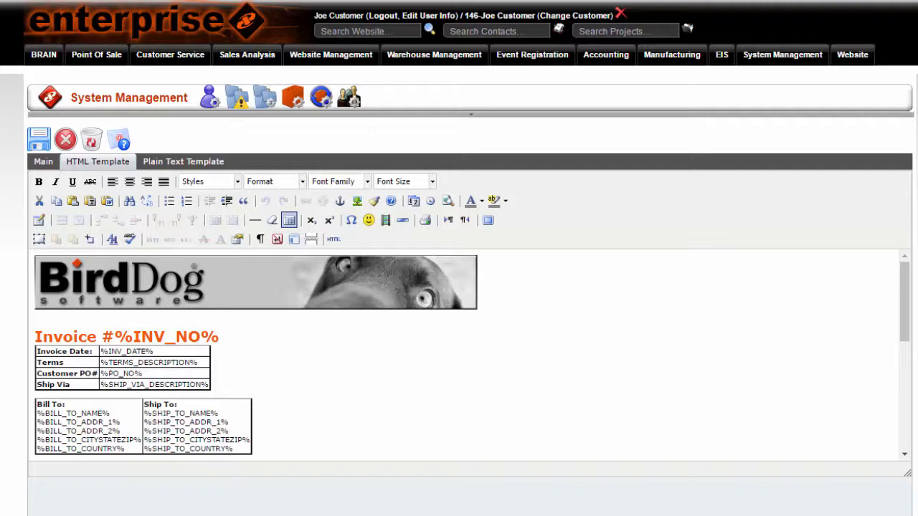